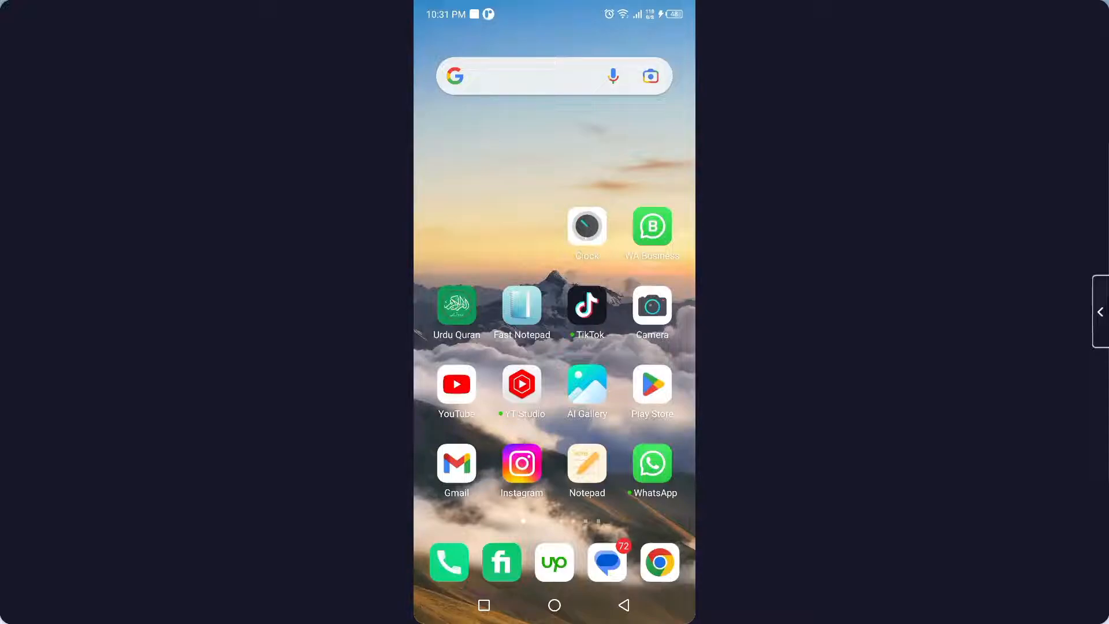
Swipe across the home screen pages to reach the one holding Messenger
{"action": "left_click_drag", "start_coordinate": [658, 346], "coordinate": [451, 346]}
{"action": "left_click_drag", "start_coordinate": [659, 347], "coordinate": [450, 347]}
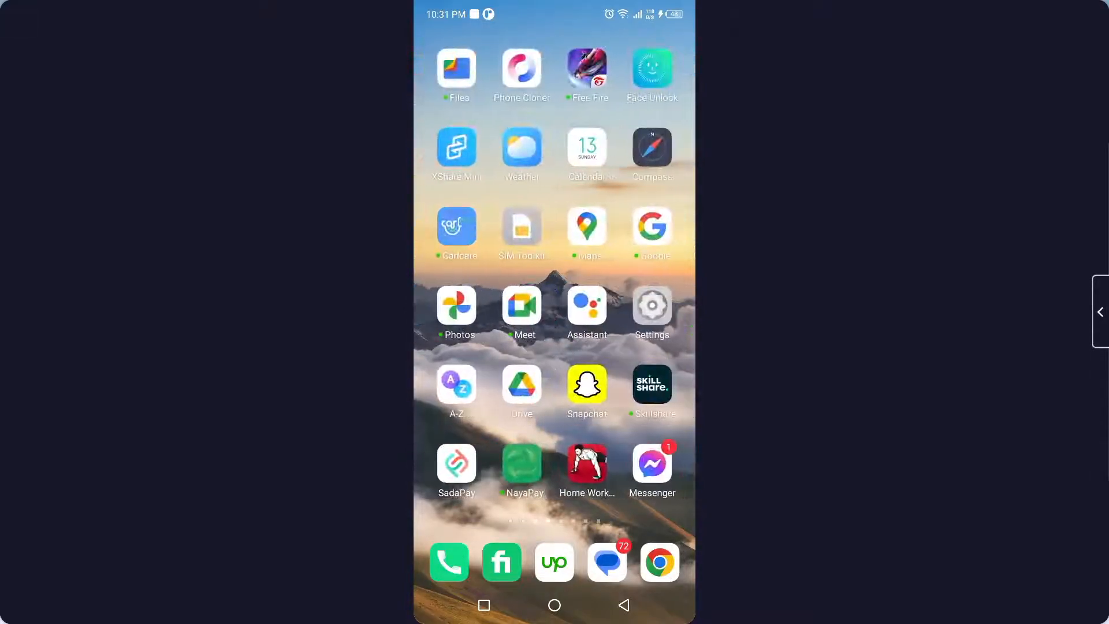
Launch Messenger and reach its Privacy settings from the profile menu
{"action": "left_click", "coordinate": [653, 463]}
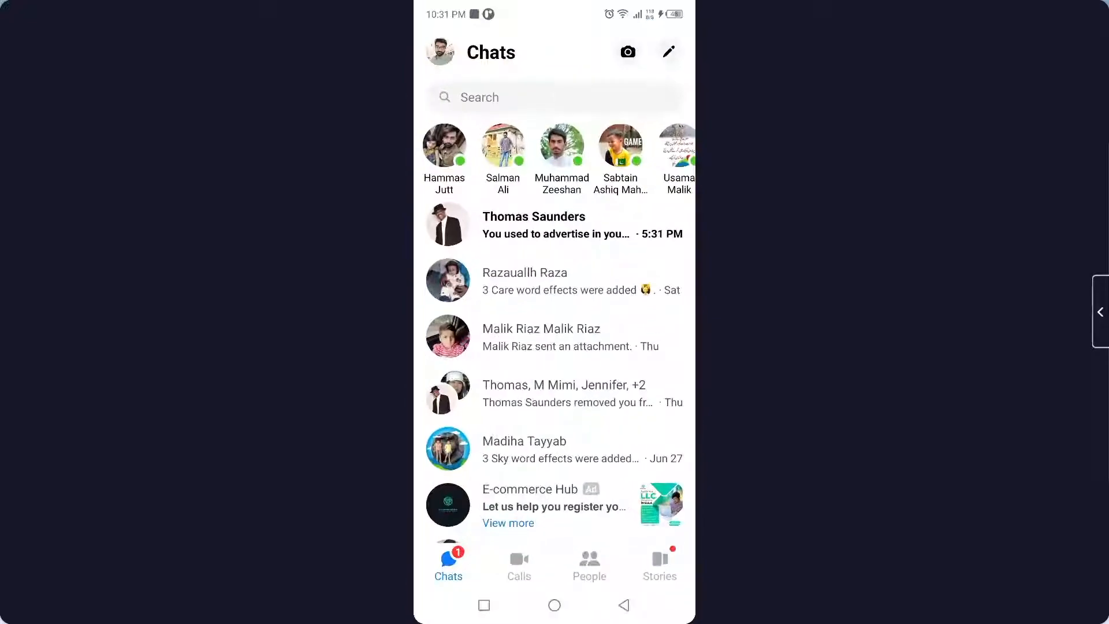
{"action": "left_click", "coordinate": [440, 52]}
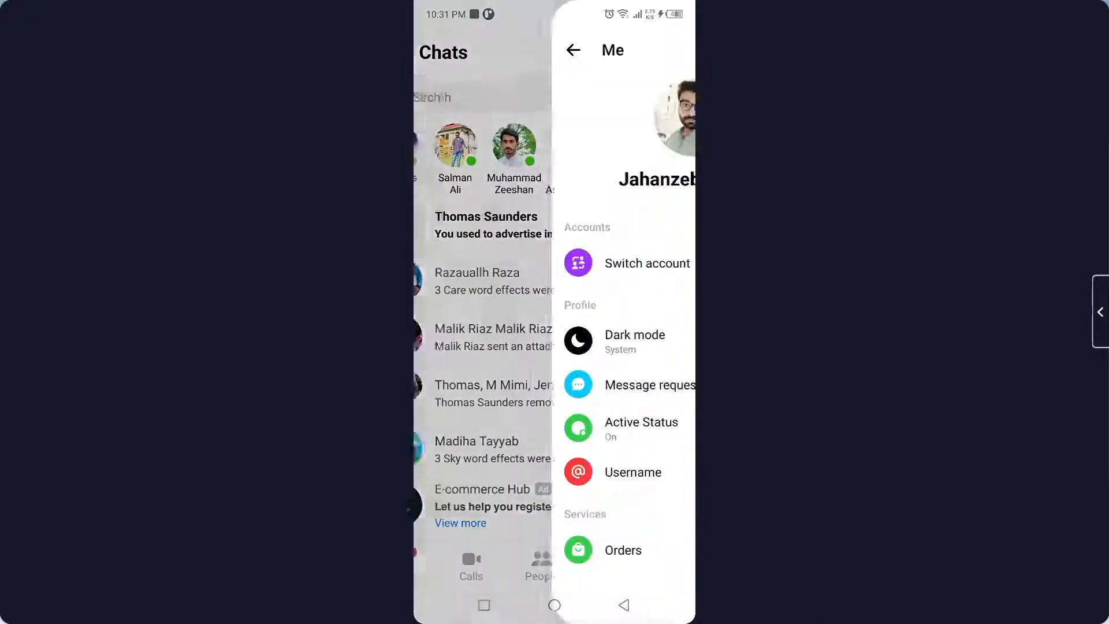
{"action": "scroll", "coordinate": [555, 347], "scroll_direction": "down", "scroll_amount": 4}
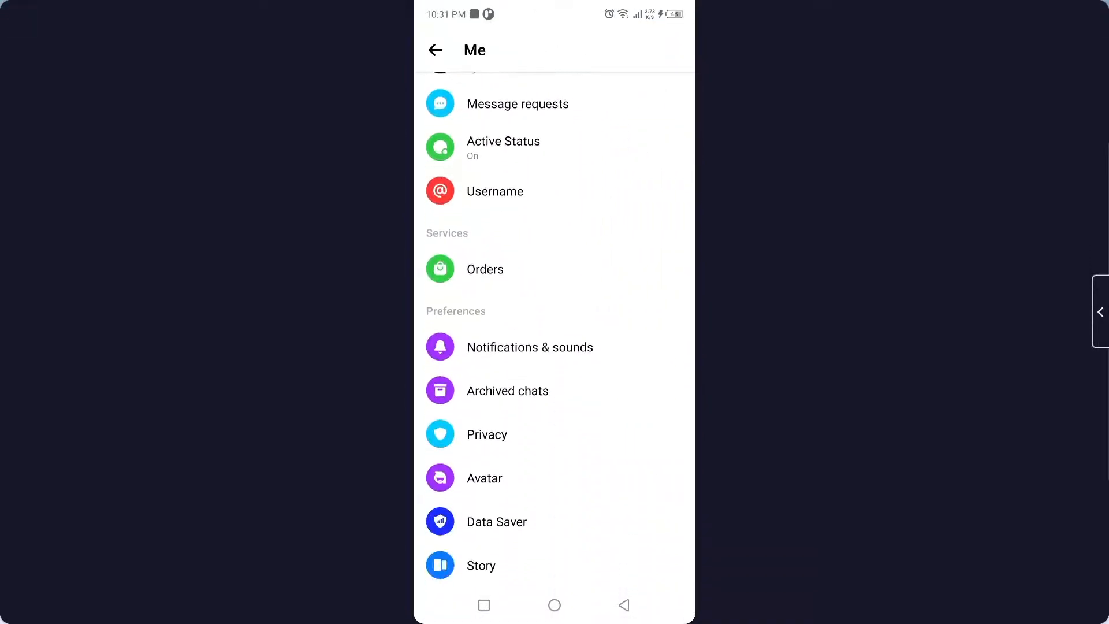
{"action": "left_click", "coordinate": [486, 434]}
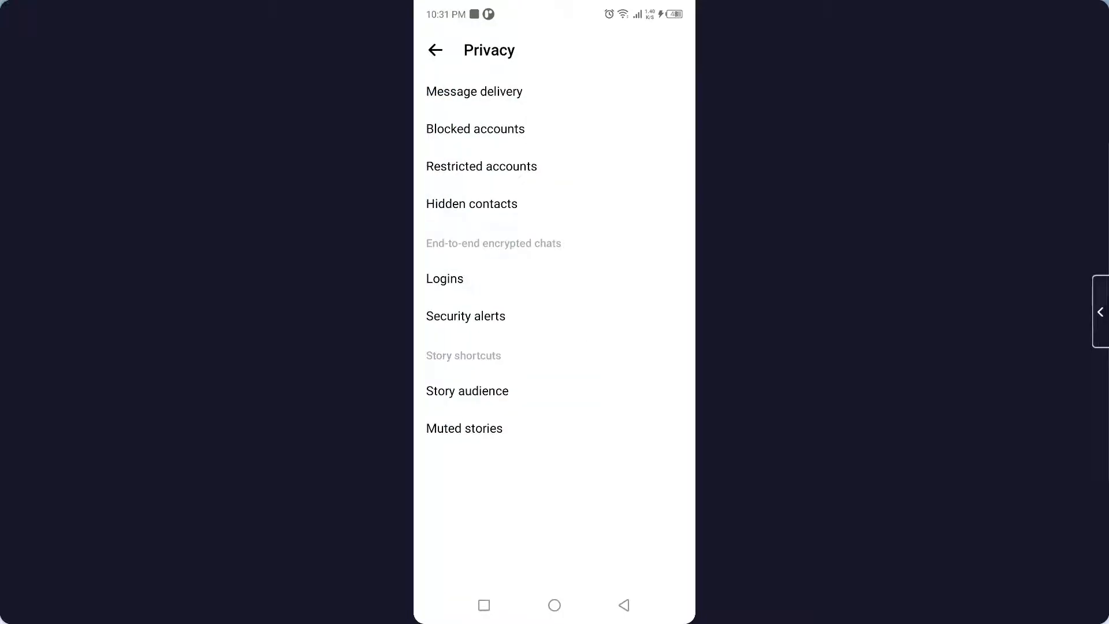
Set Message delivery for Others on Facebook to Message requests
{"action": "left_click", "coordinate": [474, 91]}
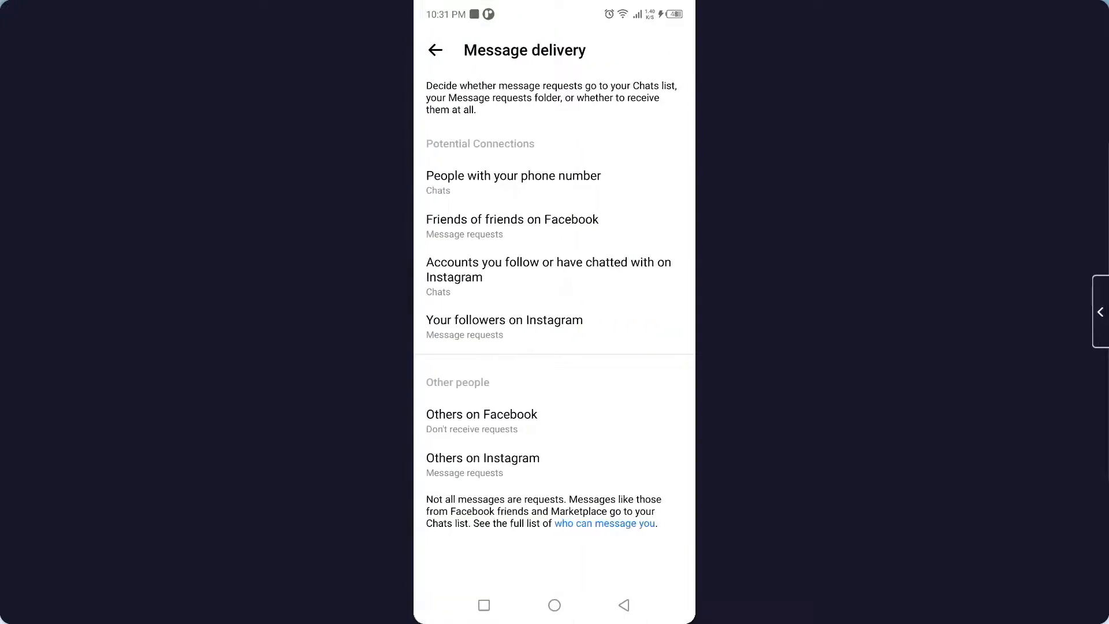
{"action": "left_click", "coordinate": [481, 421]}
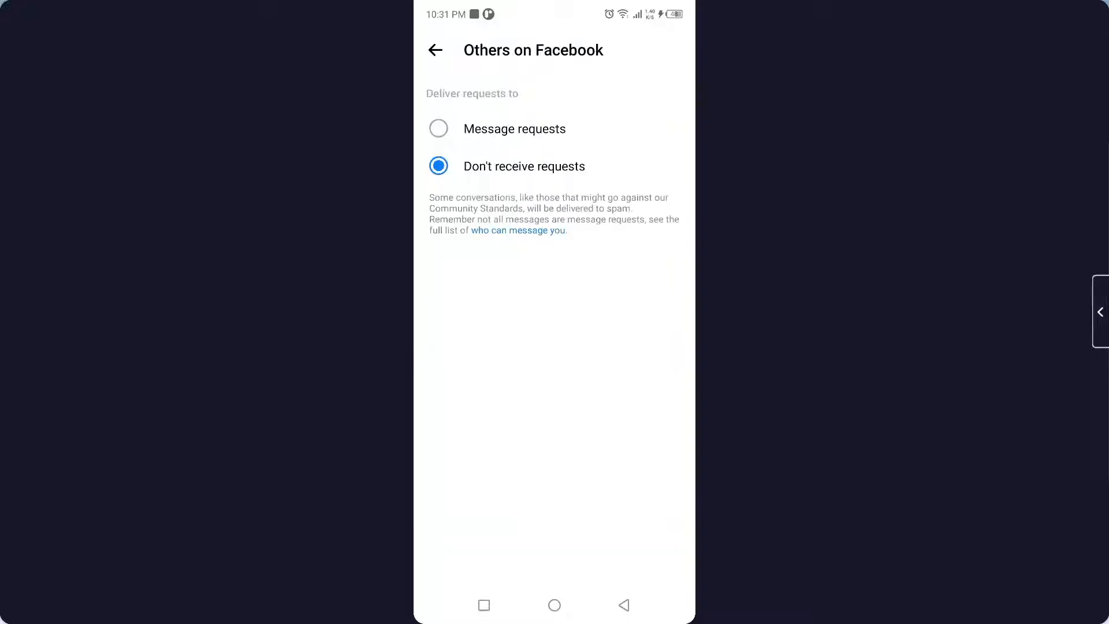
{"action": "left_click", "coordinate": [515, 128]}
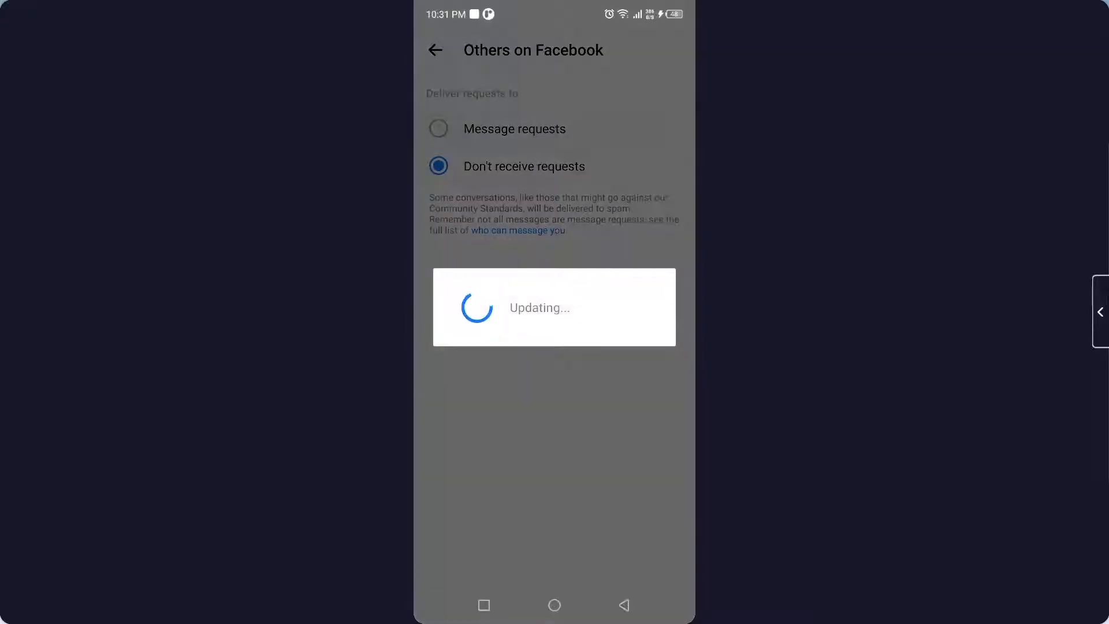
{"action": "left_click", "coordinate": [555, 604]}
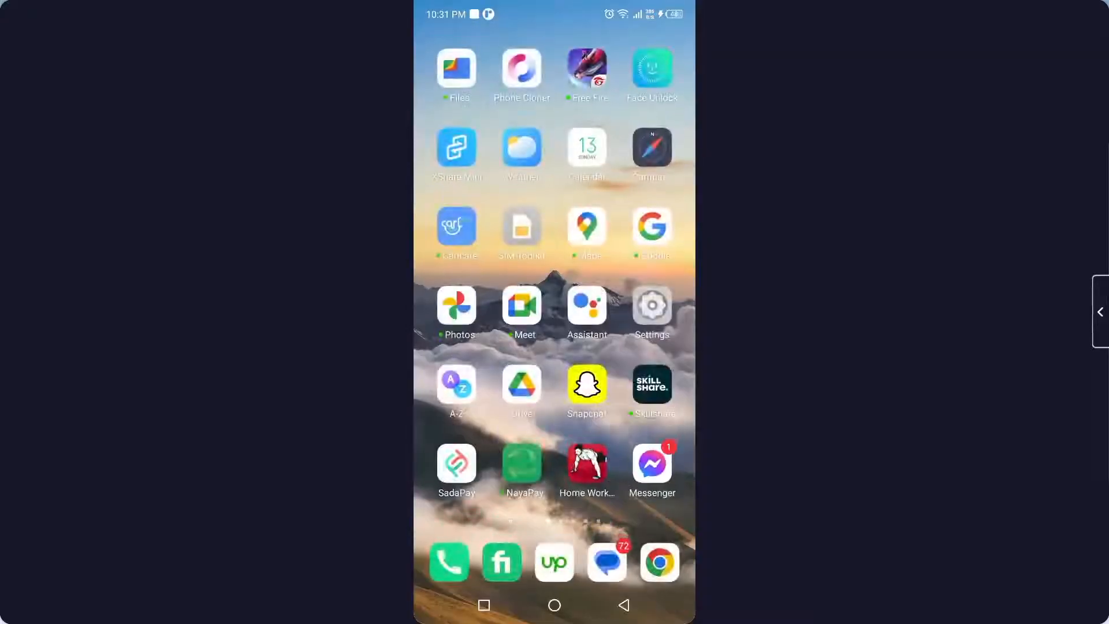
{"action": "left_click_drag", "start_coordinate": [554, 9], "coordinate": [554, 346]}
{"action": "left_click", "coordinate": [665, 105]}
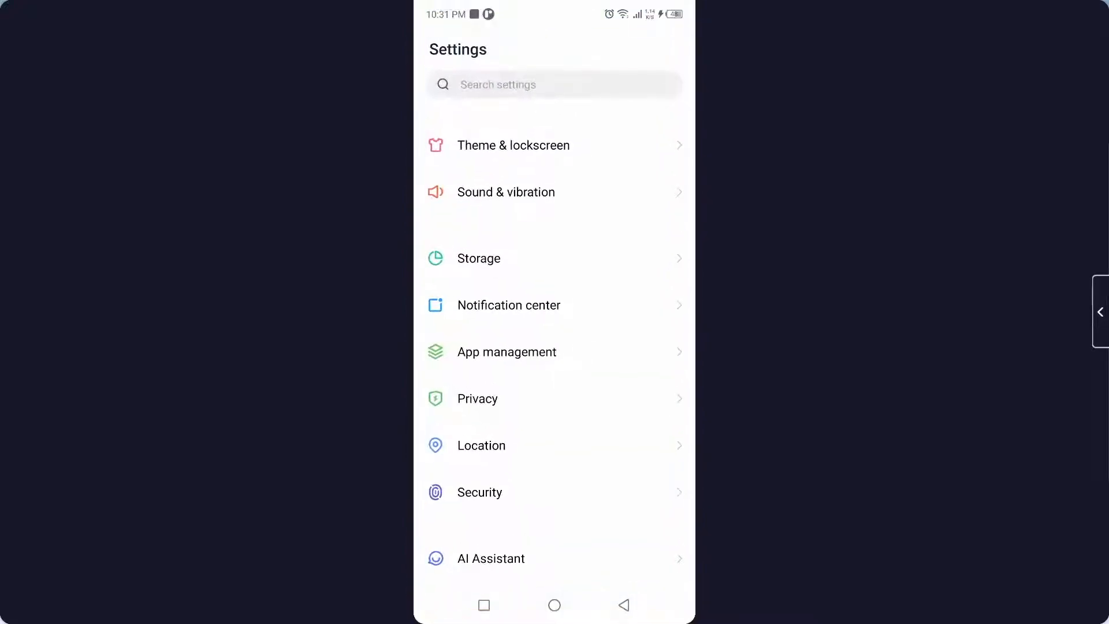
{"action": "scroll", "coordinate": [555, 347], "scroll_direction": "down", "scroll_amount": 5}
{"action": "scroll", "coordinate": [554, 347], "scroll_direction": "up", "scroll_amount": 4}
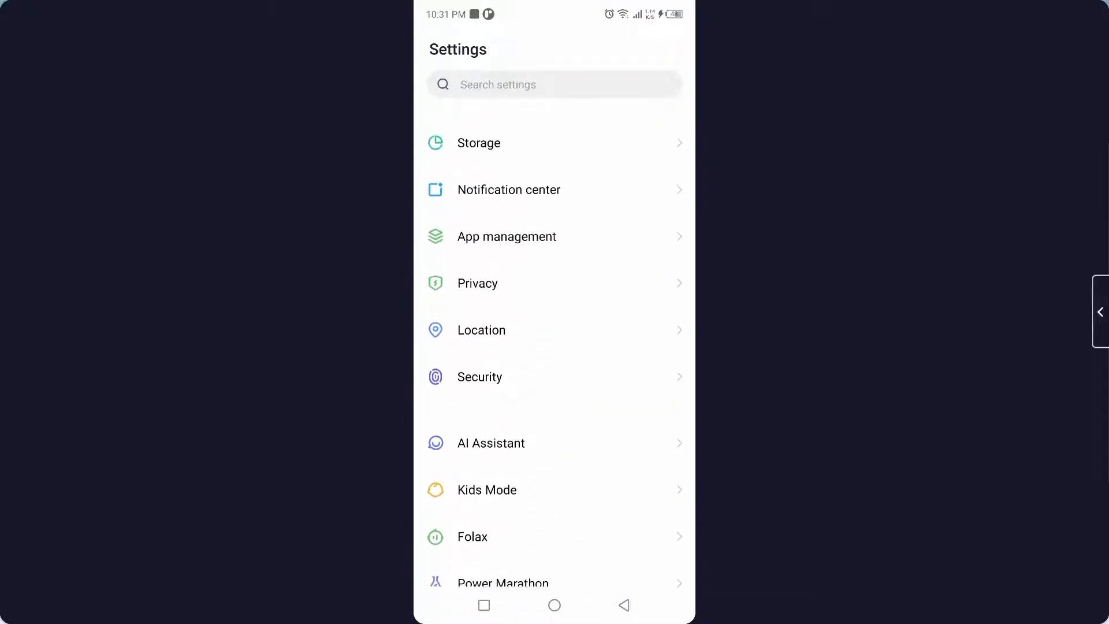
{"action": "left_click", "coordinate": [554, 236]}
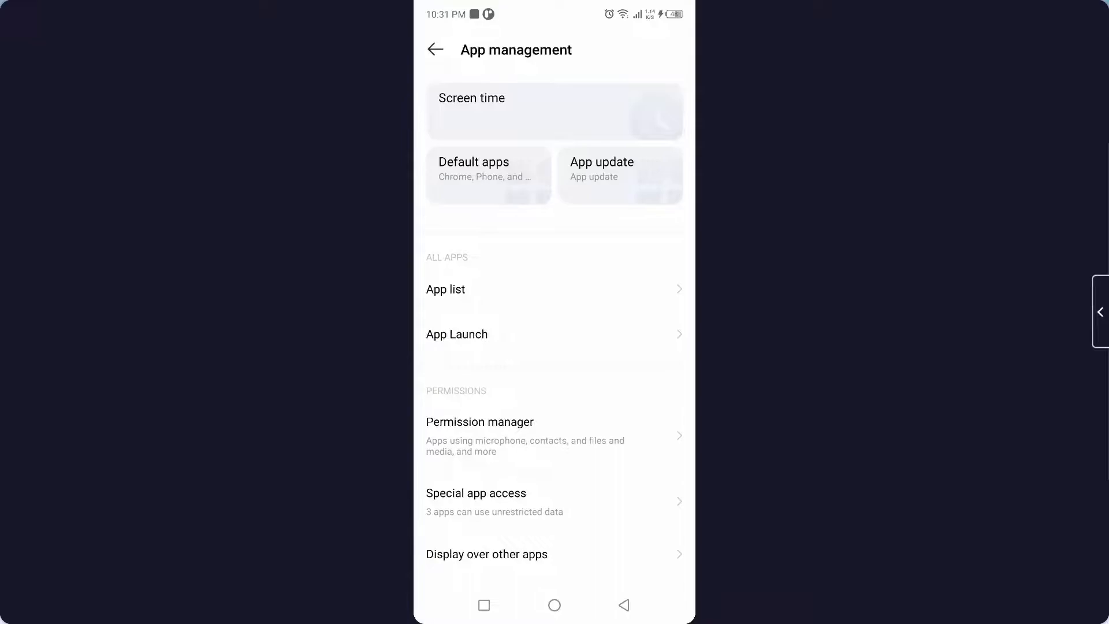
{"action": "left_click", "coordinate": [555, 288]}
{"action": "left_click", "coordinate": [567, 82]}
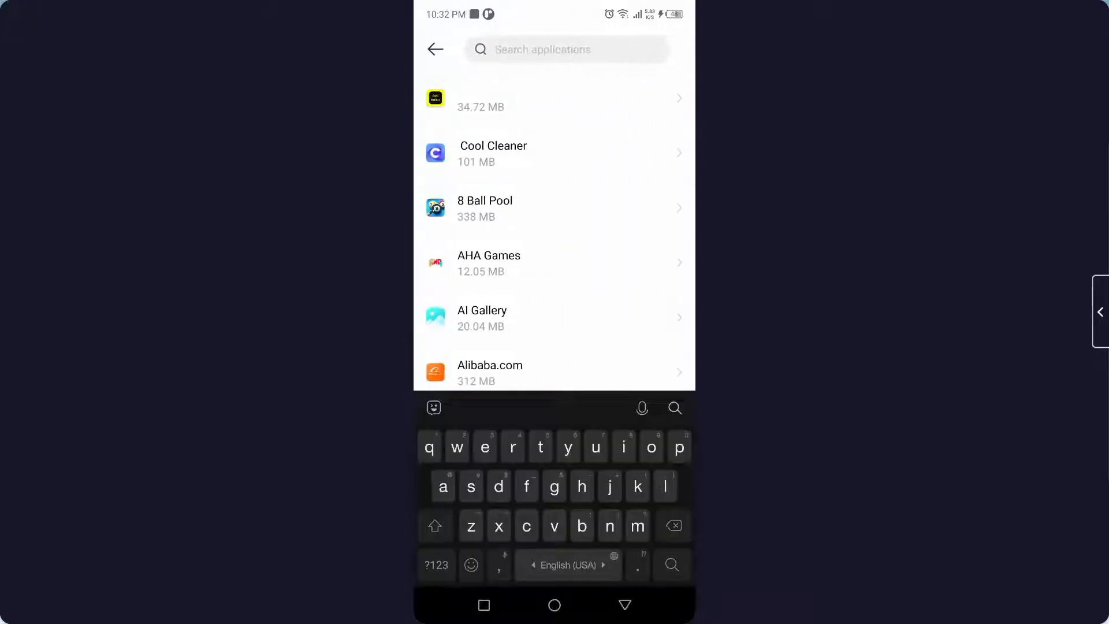
{"action": "type", "text": "mess"}
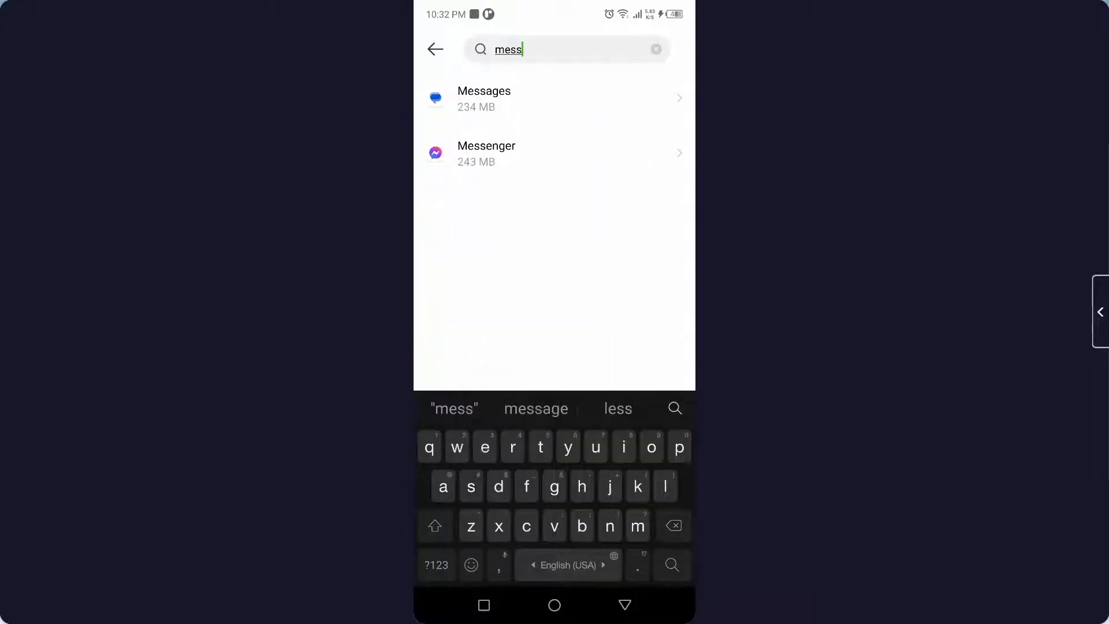
{"action": "left_click", "coordinate": [554, 154]}
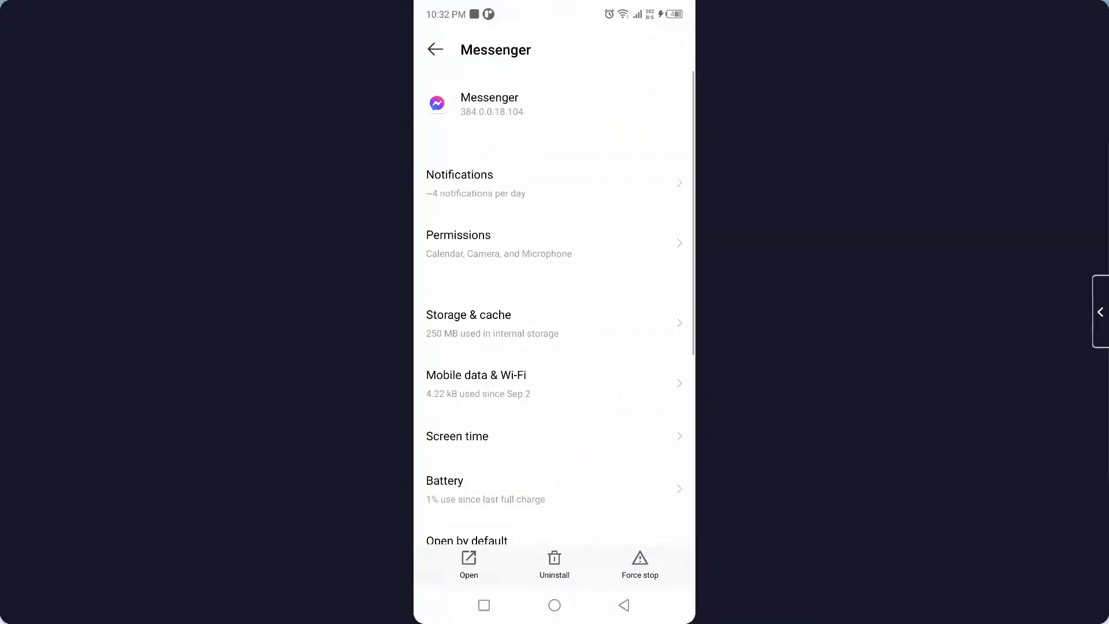
{"action": "left_click", "coordinate": [554, 322]}
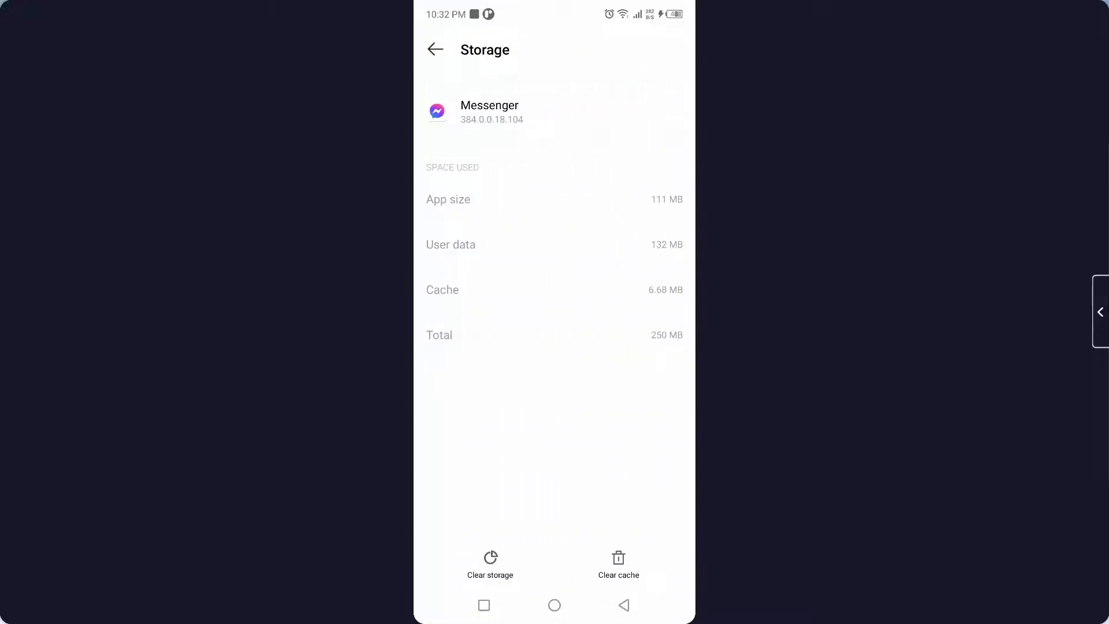
{"action": "left_click", "coordinate": [554, 605]}
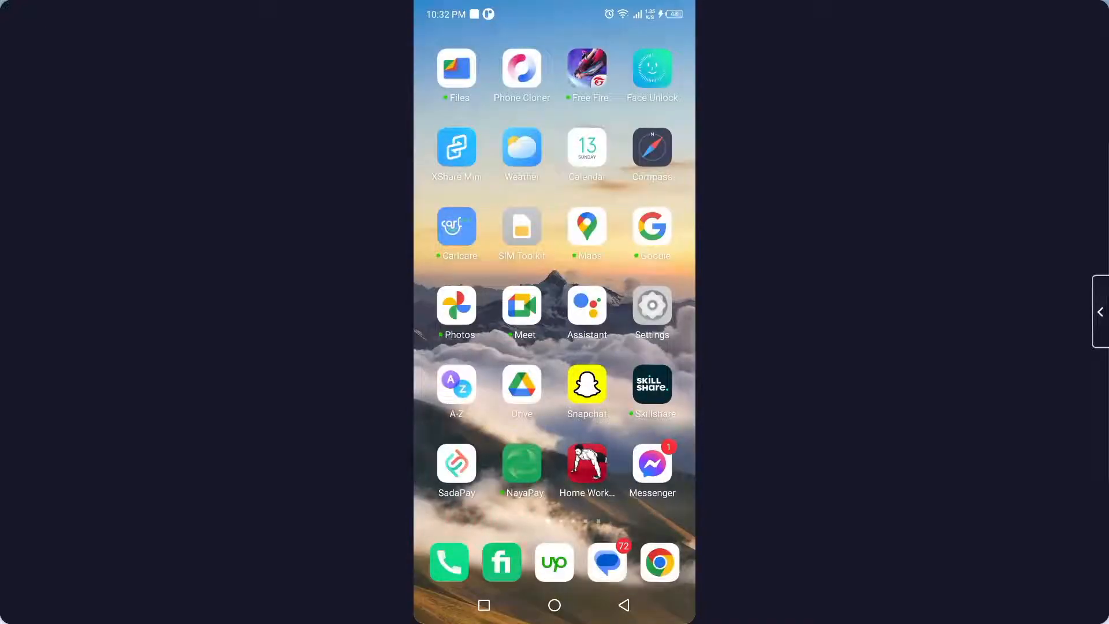
Send the availability question to the Original Button Camera HD 1080P seller in Facebook Marketplace
{"action": "left_click_drag", "start_coordinate": [649, 313], "coordinate": [459, 312]}
{"action": "left_click", "coordinate": [521, 307]}
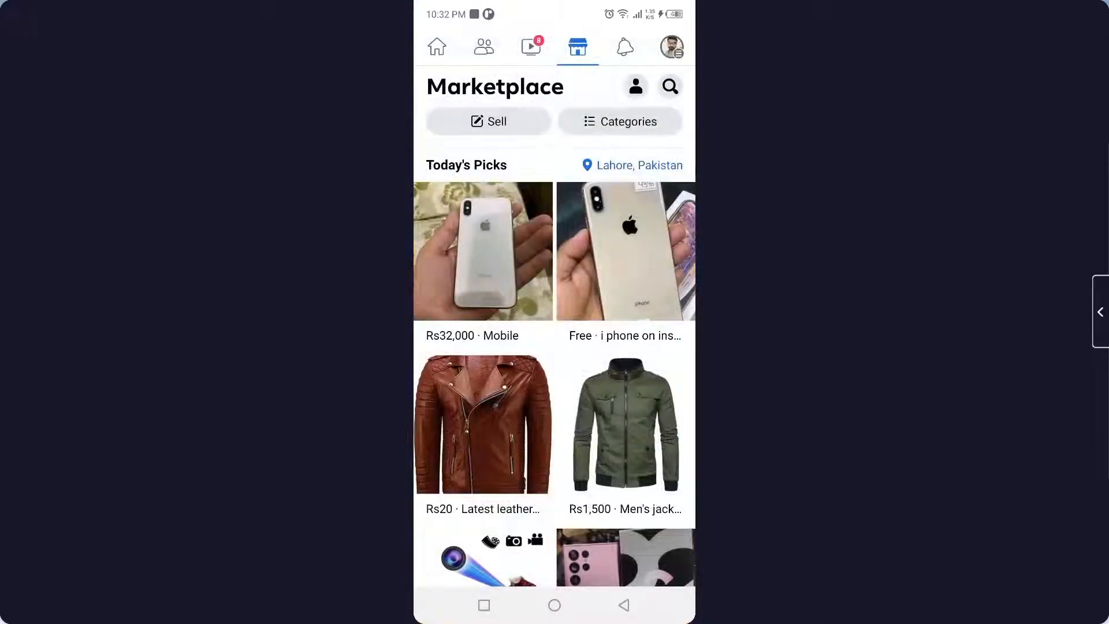
{"action": "scroll", "coordinate": [554, 346], "scroll_direction": "down", "scroll_amount": 5}
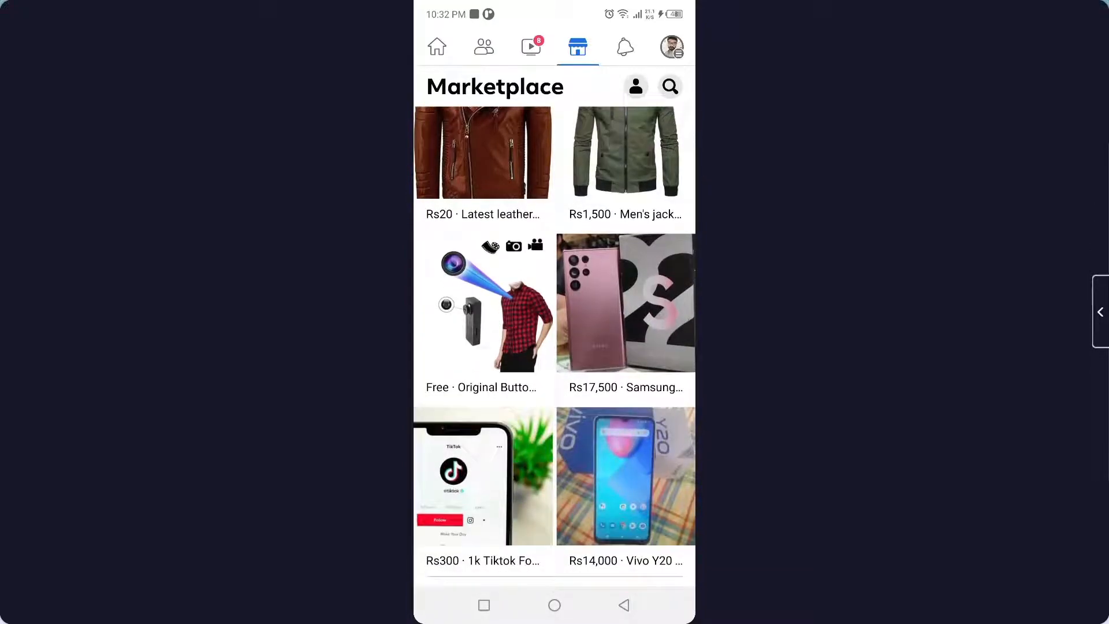
{"action": "left_click", "coordinate": [484, 304]}
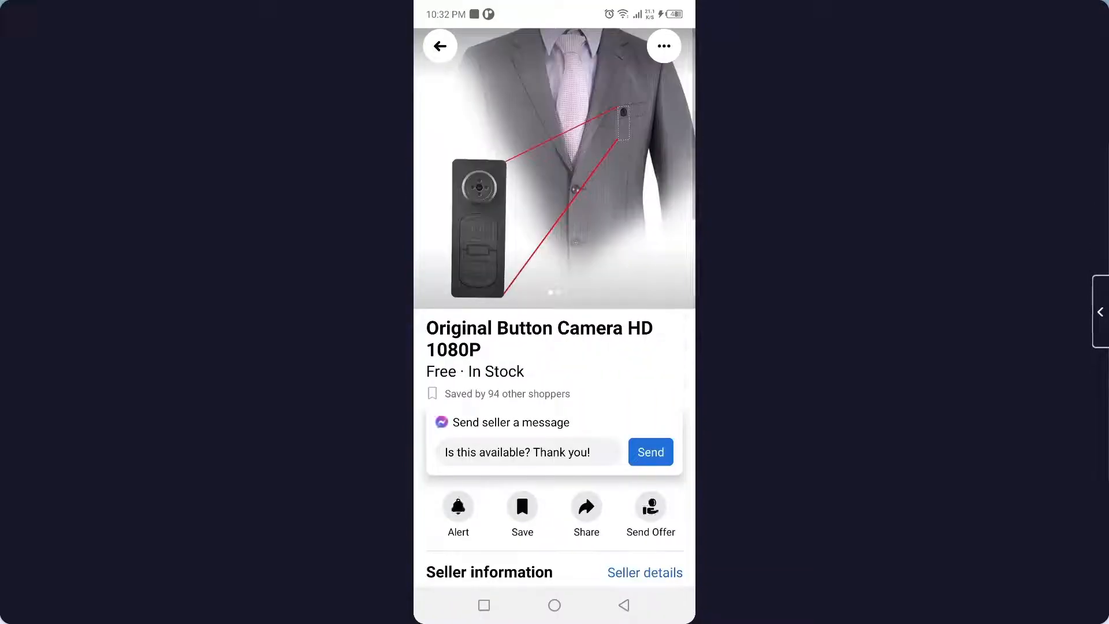
{"action": "left_click", "coordinate": [650, 451]}
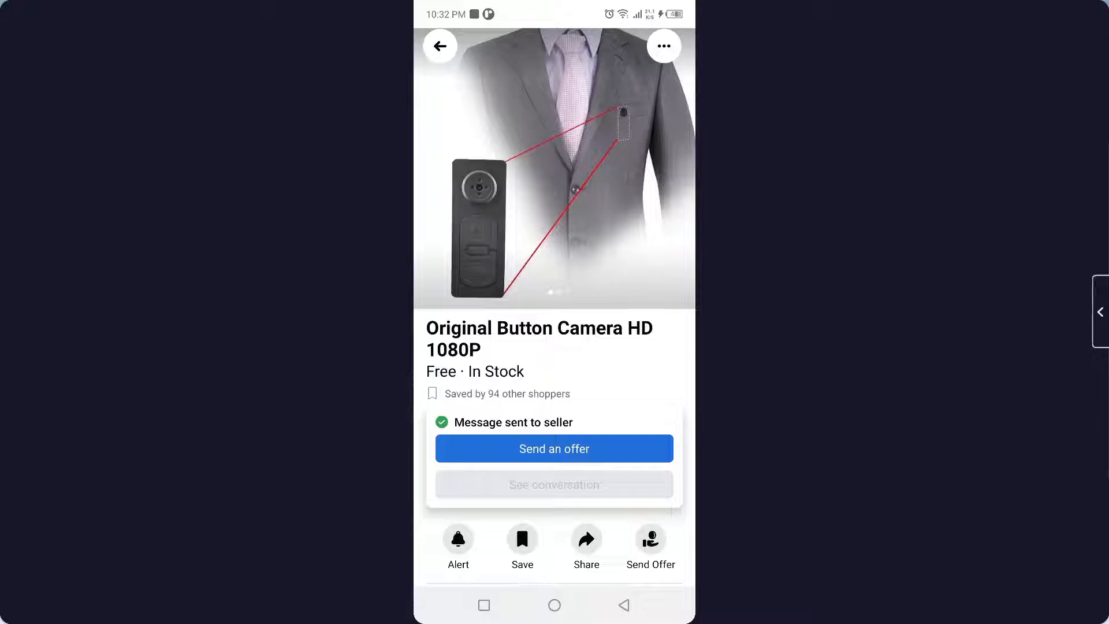
Return to the home screen and swipe to the page holding Messenger
{"action": "left_click", "coordinate": [554, 604]}
{"action": "mouse_move", "coordinate": [477, 347]}
{"action": "left_mouse_down"}
{"action": "mouse_move", "coordinate": [650, 347]}
{"action": "mouse_move", "coordinate": [476, 347]}
{"action": "left_mouse_up"}
{"action": "left_click_drag", "start_coordinate": [651, 347], "coordinate": [477, 346]}
Back out of Messenger settings and enter the Marketplace chat about the button camera
{"action": "left_click", "coordinate": [554, 313]}
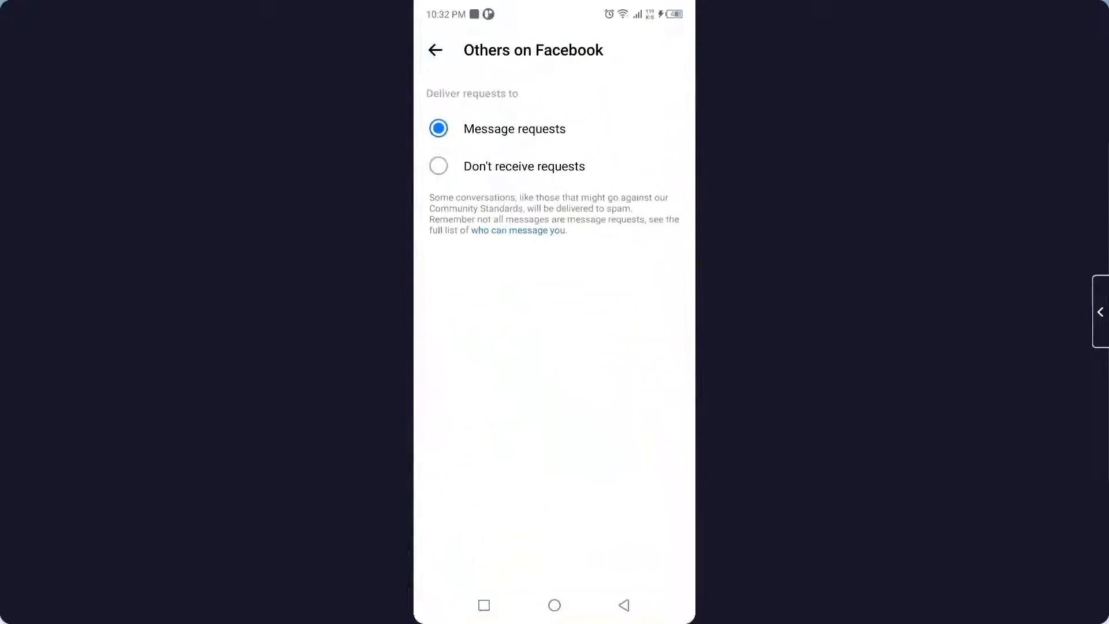
{"action": "left_click", "coordinate": [435, 50]}
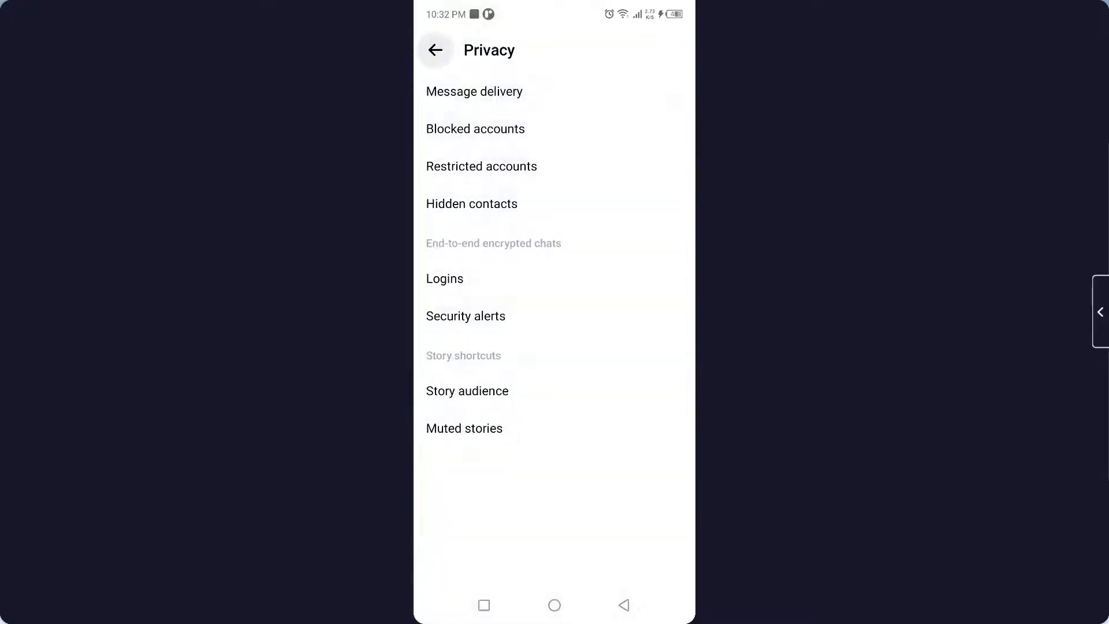
{"action": "left_click", "coordinate": [435, 49]}
{"action": "left_click", "coordinate": [554, 223]}
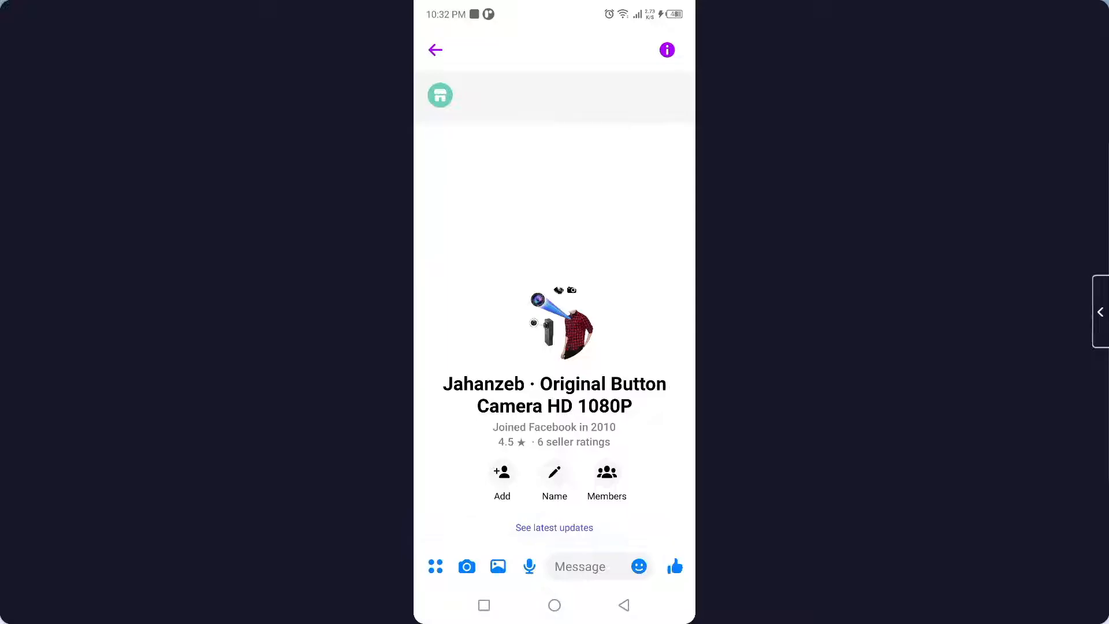
Send 'Hi' in the seller chat and leave the conversation
{"action": "left_click", "coordinate": [579, 567]}
{"action": "type", "text": "Hi"}
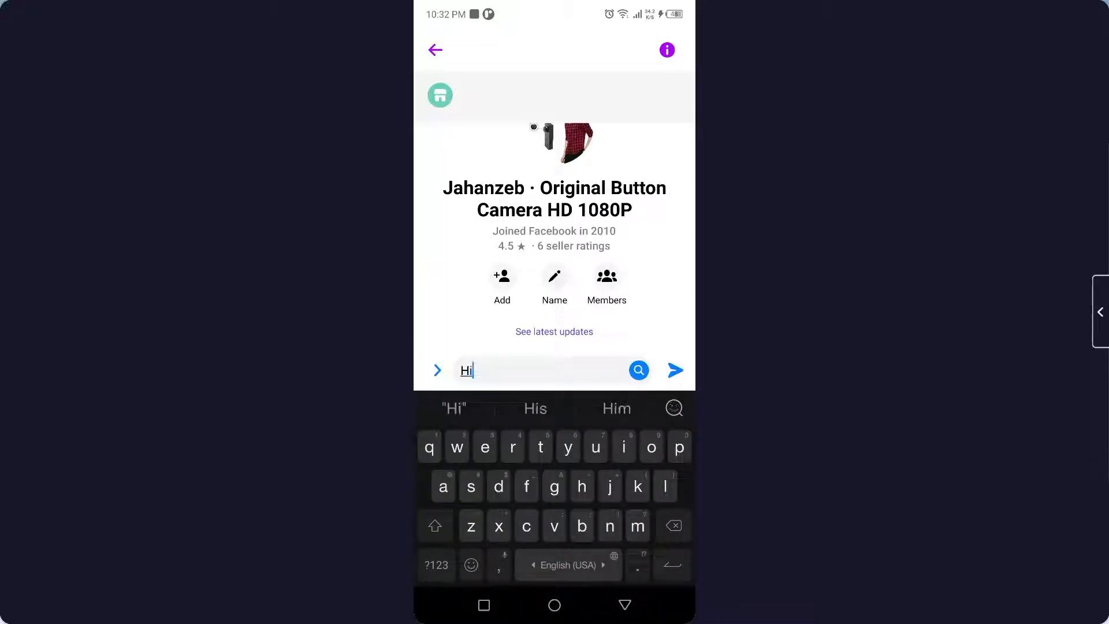
{"action": "left_click", "coordinate": [675, 370]}
{"action": "left_click", "coordinate": [624, 604]}
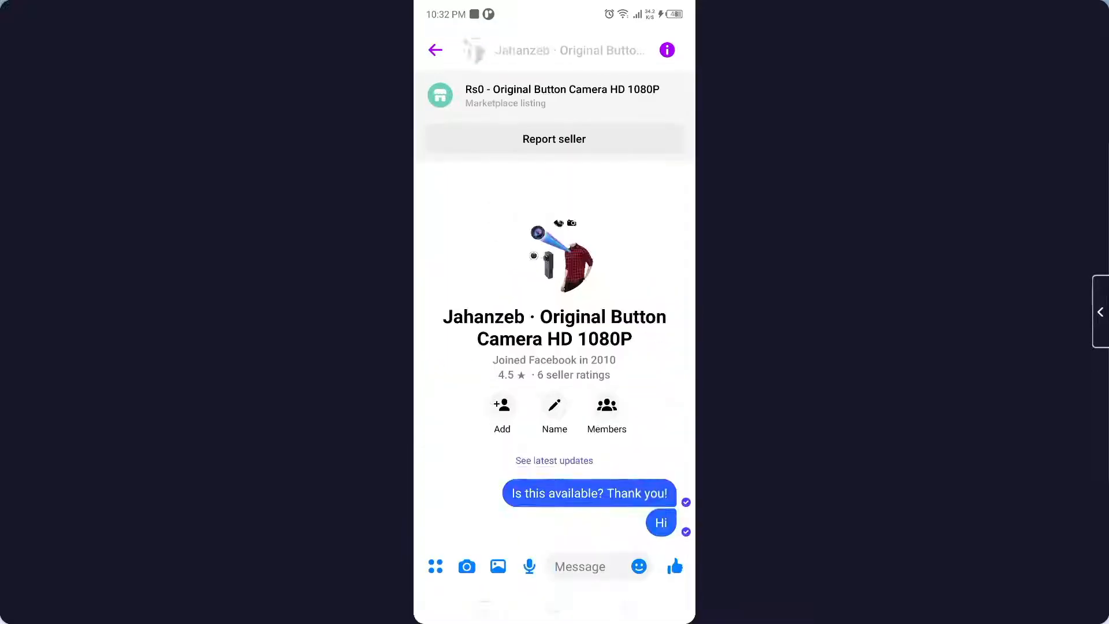
{"action": "left_click", "coordinate": [625, 605]}
Return to the Android home screen
{"action": "left_click", "coordinate": [554, 605]}
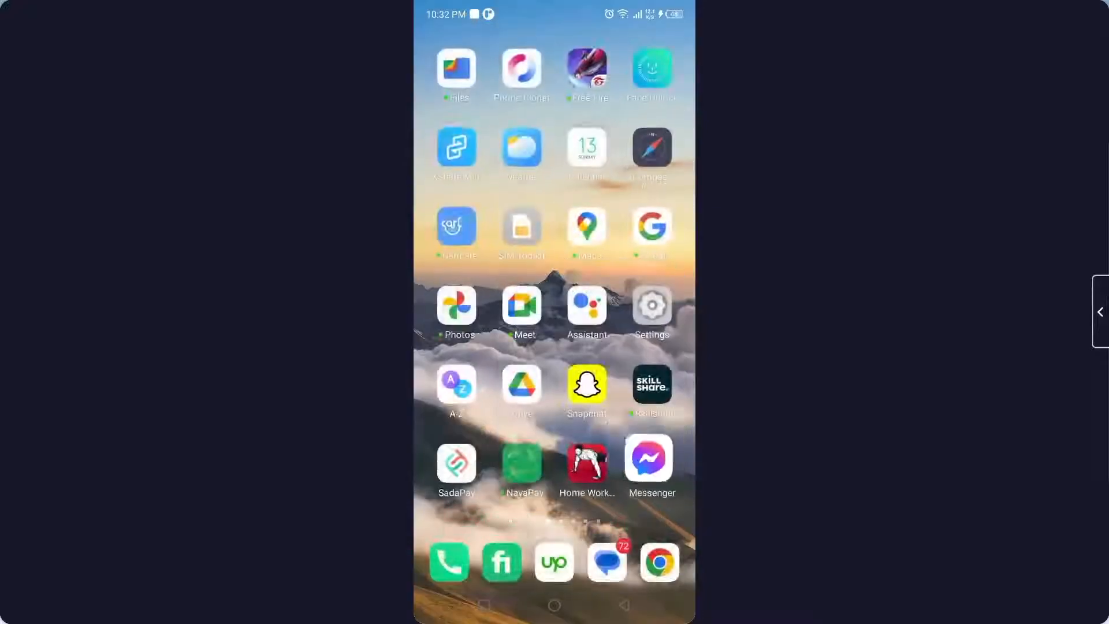